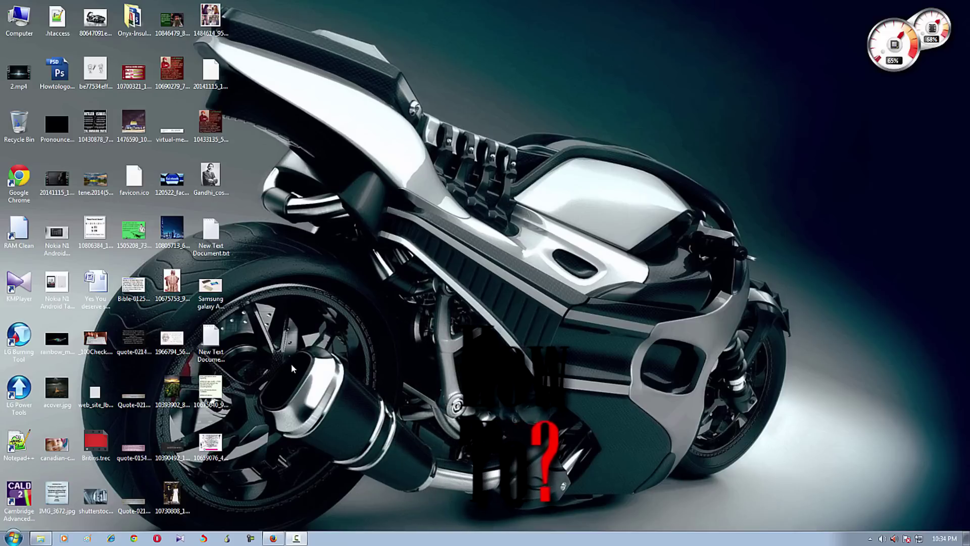
- Open the Vegas Pro crash report in Notepad, then enlarge it and move it aside to read the fault details
double_click(211, 341)
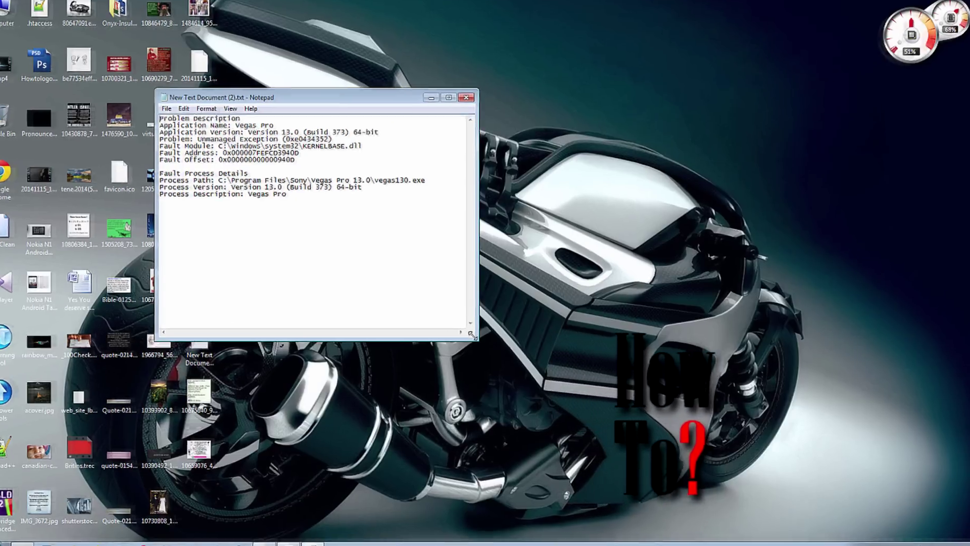
left_click_drag(470, 331, 932, 516)
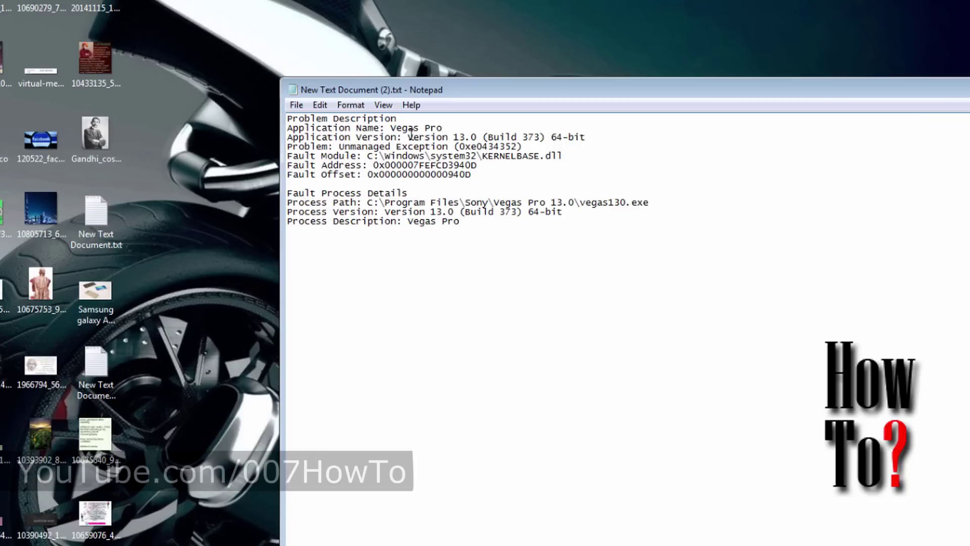
left_click_drag(441, 93, 381, 72)
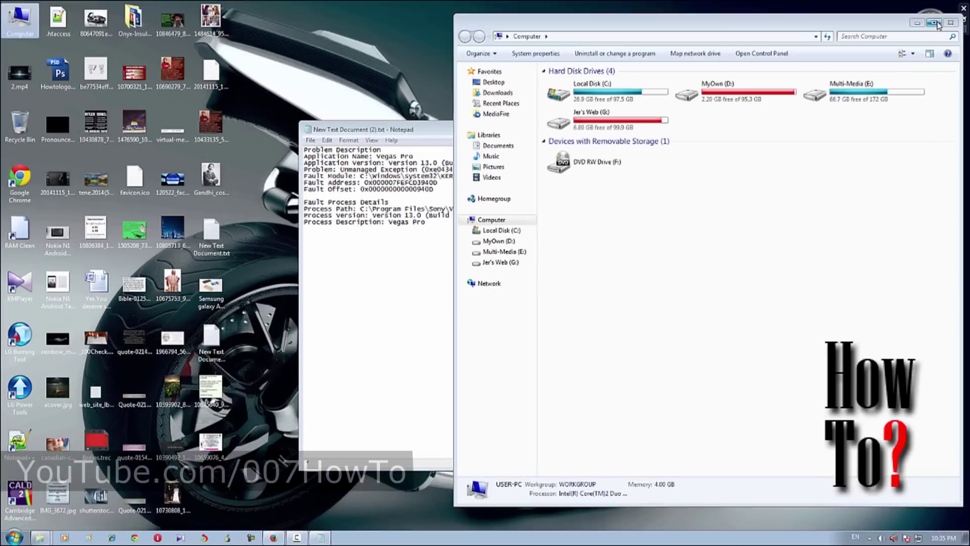
- Maximize Explorer, browse to C:\Program Files\Sony\Vegas Pro 13.0, and select FileIO Plug-Ins for renaming
left_click(936, 24)
double_click(152, 75)
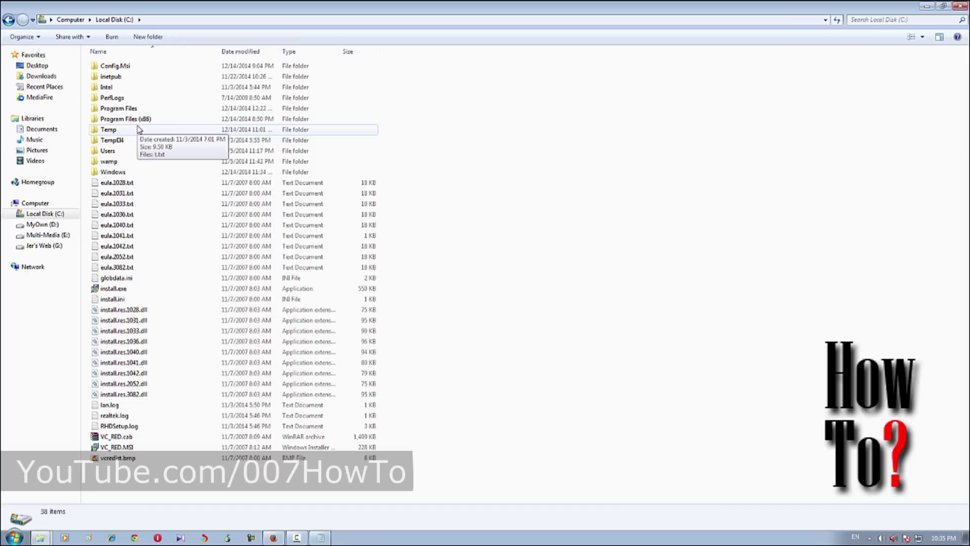
double_click(118, 108)
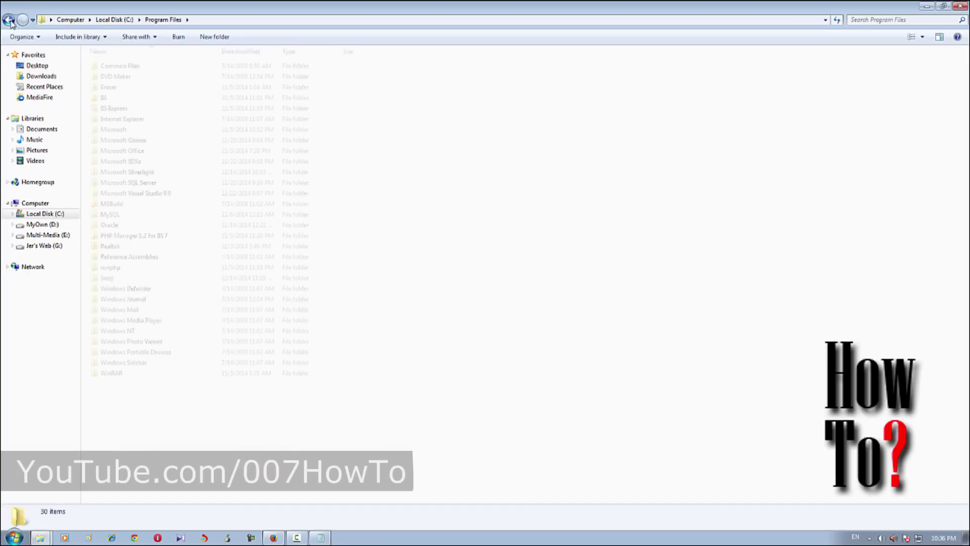
key("BackSpace")
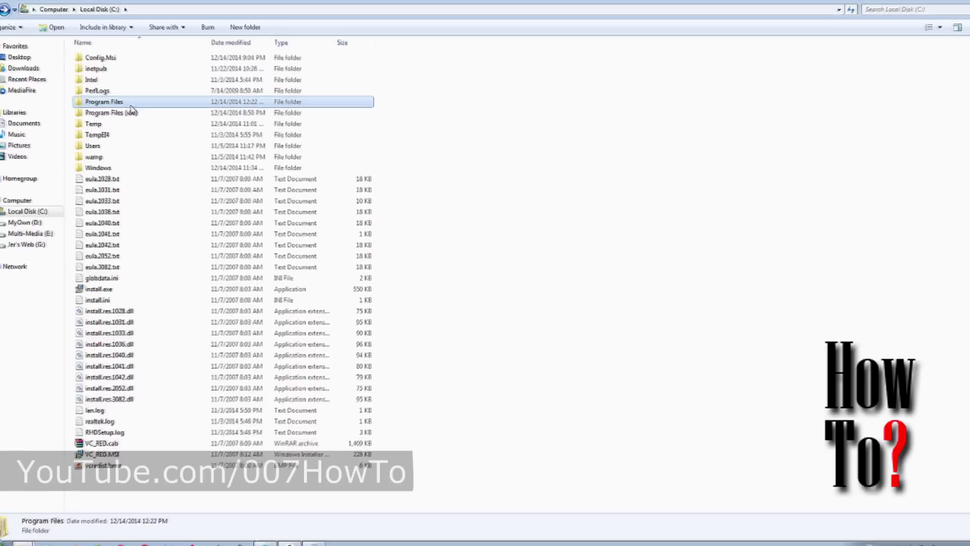
double_click(130, 106)
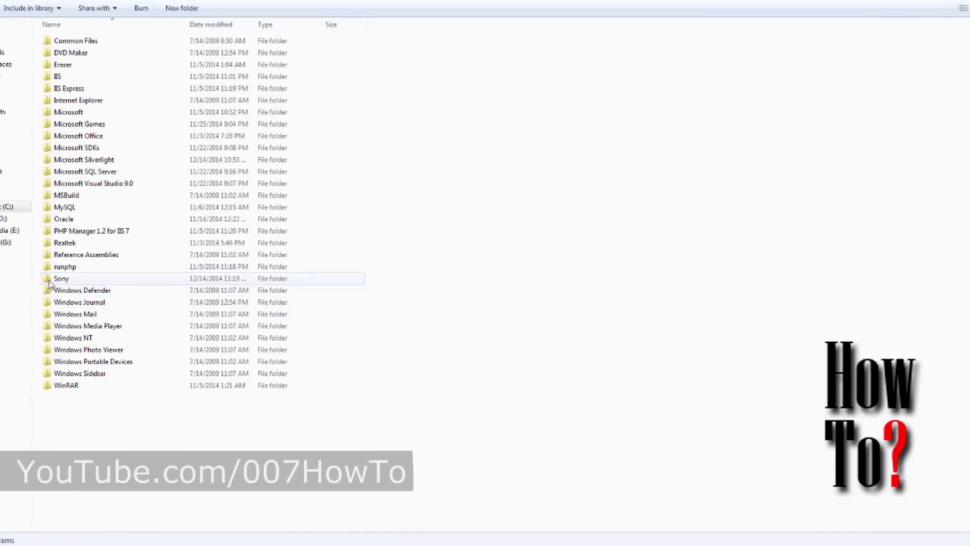
double_click(91, 284)
double_click(76, 42)
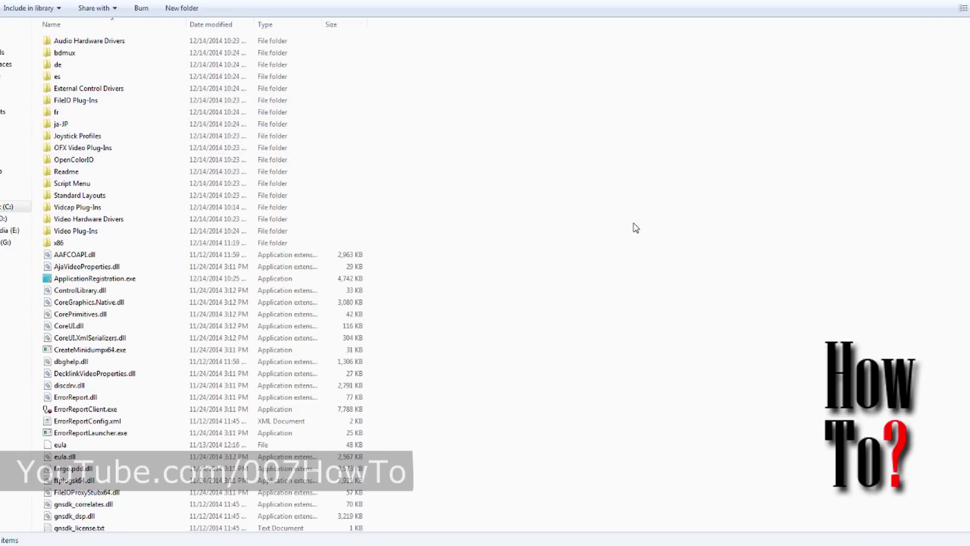
left_click(76, 101)
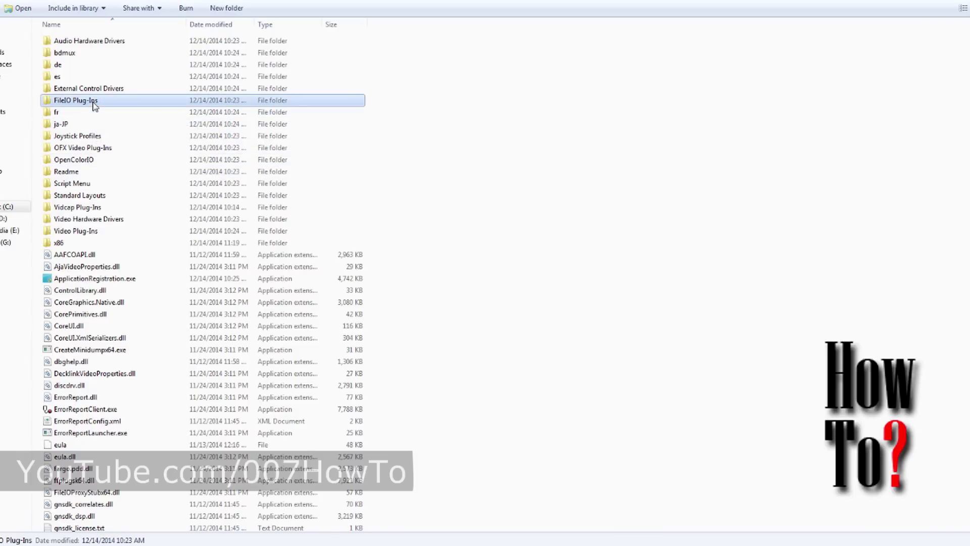
left_click(76, 100)
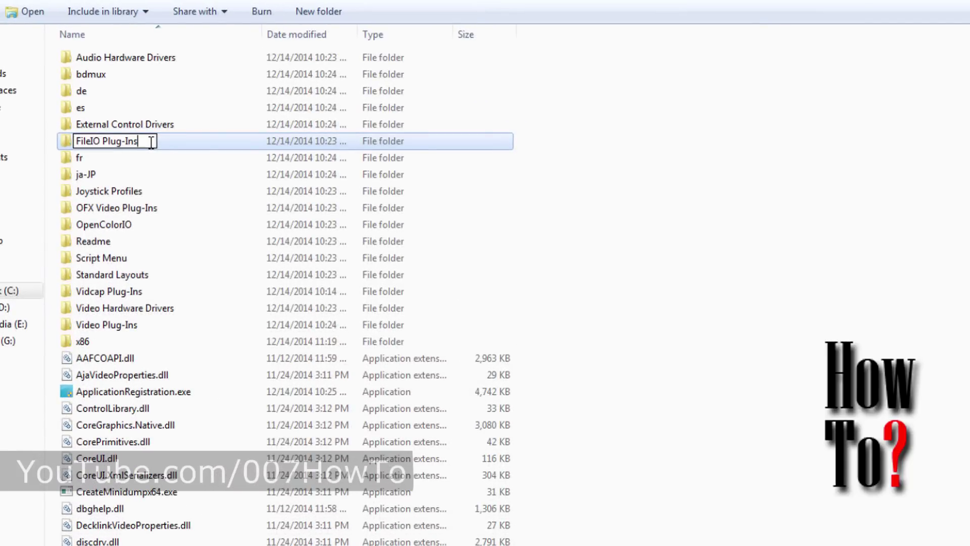
type("X")
- Rename the folder to FileIO Plug-InsX with administrator approval, then start Vegas Pro 13.0
key("Return")
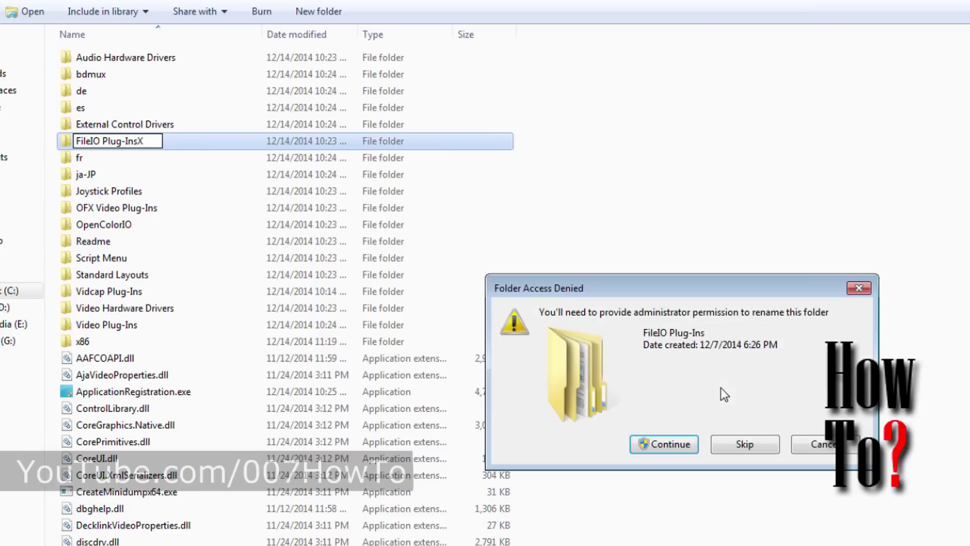
left_click(653, 448)
key("super")
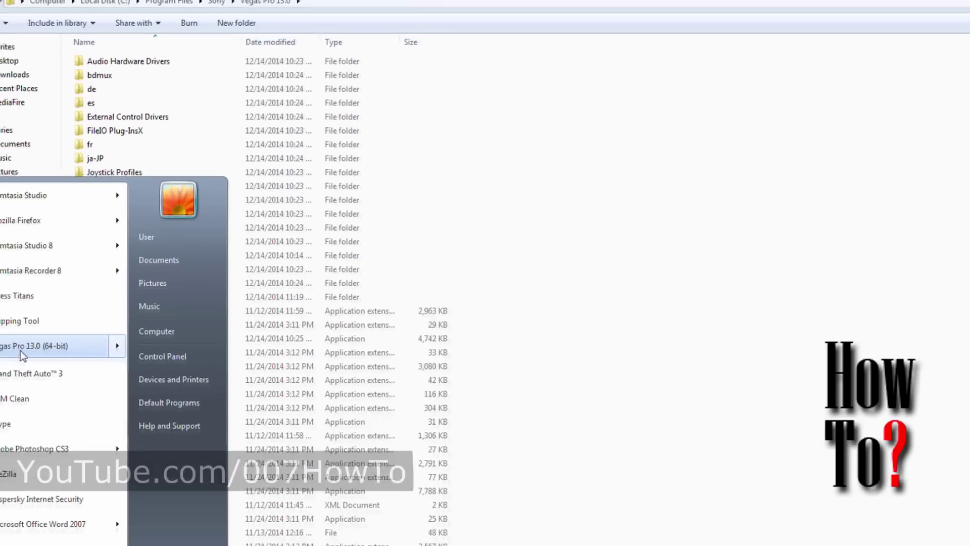
key("Return")
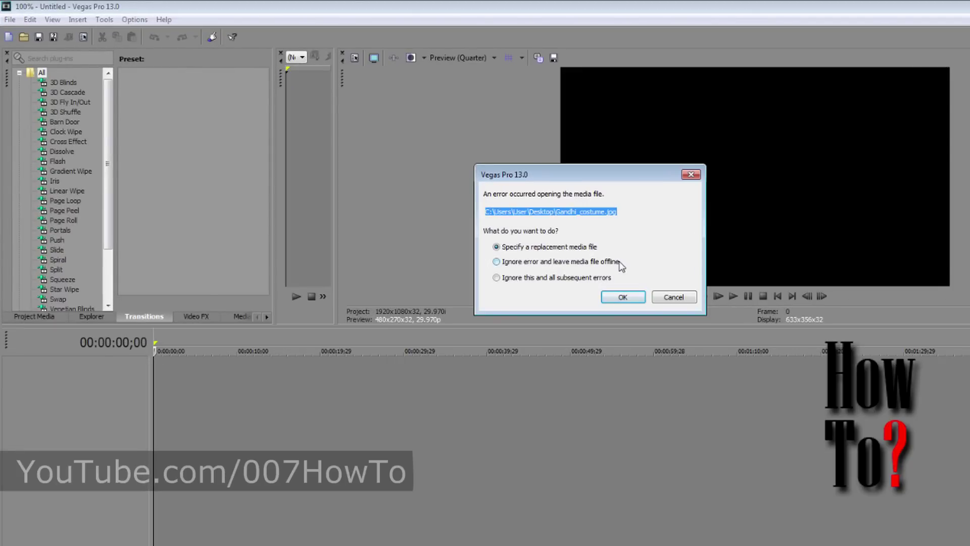
- Cancel the four missing media file errors in Vegas Pro, then close the program
left_click(673, 297)
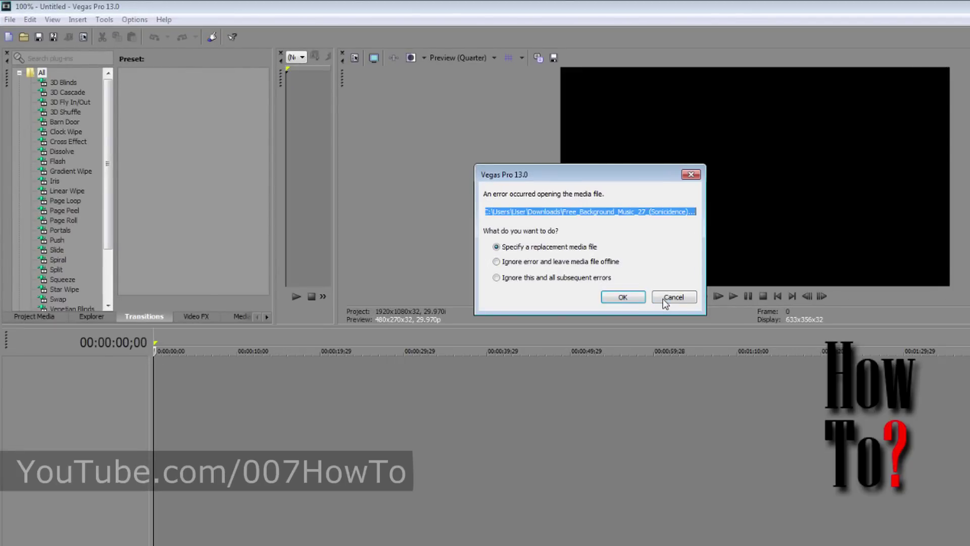
left_click(672, 298)
left_click(672, 297)
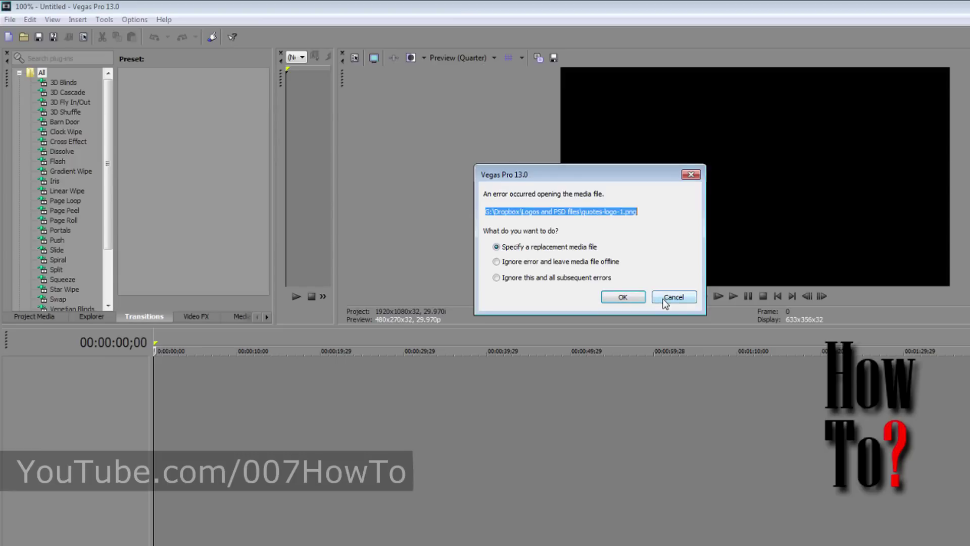
left_click(673, 297)
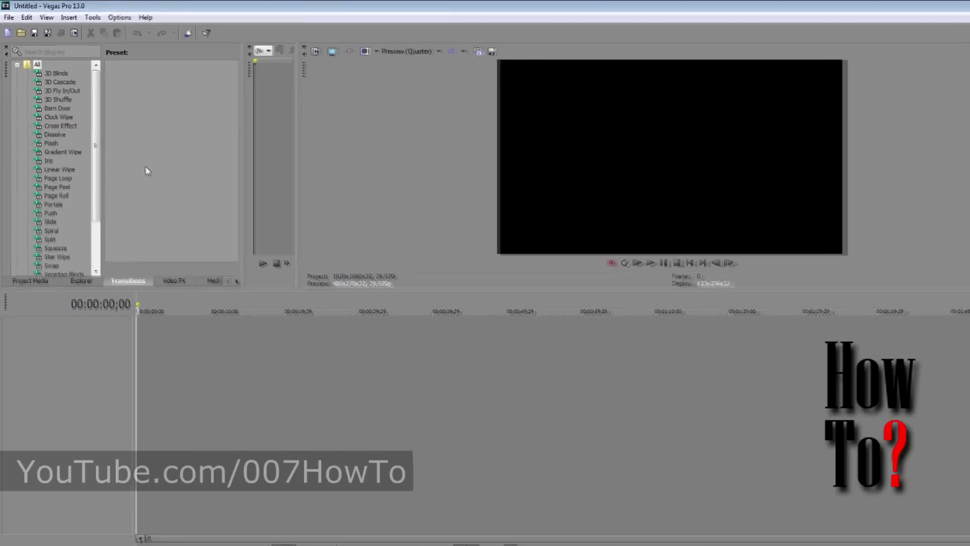
left_click(961, 6)
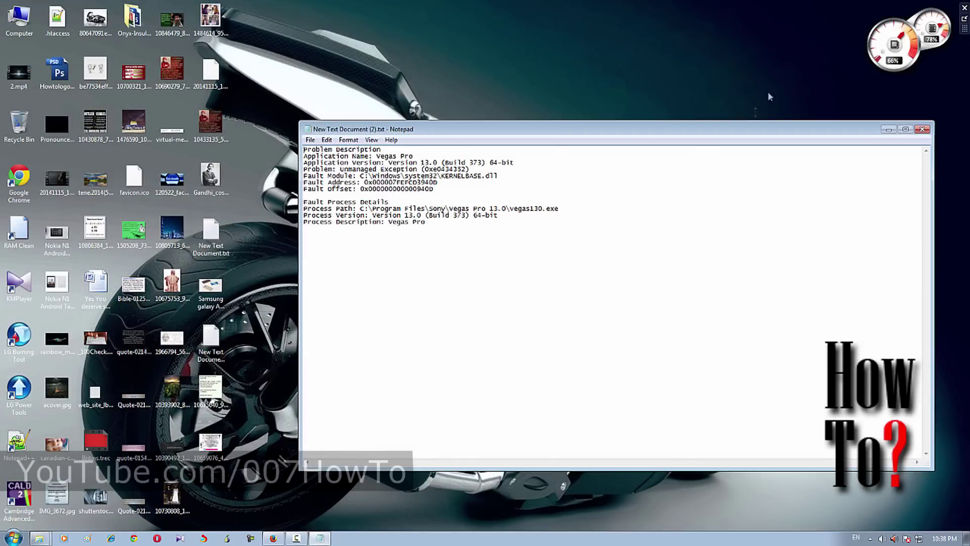
- Rename FileIO Plug-InsX back to FileIO Plug-Ins with administrator approval, then open the Vegas Pro shortcut's properties
left_click(635, 35)
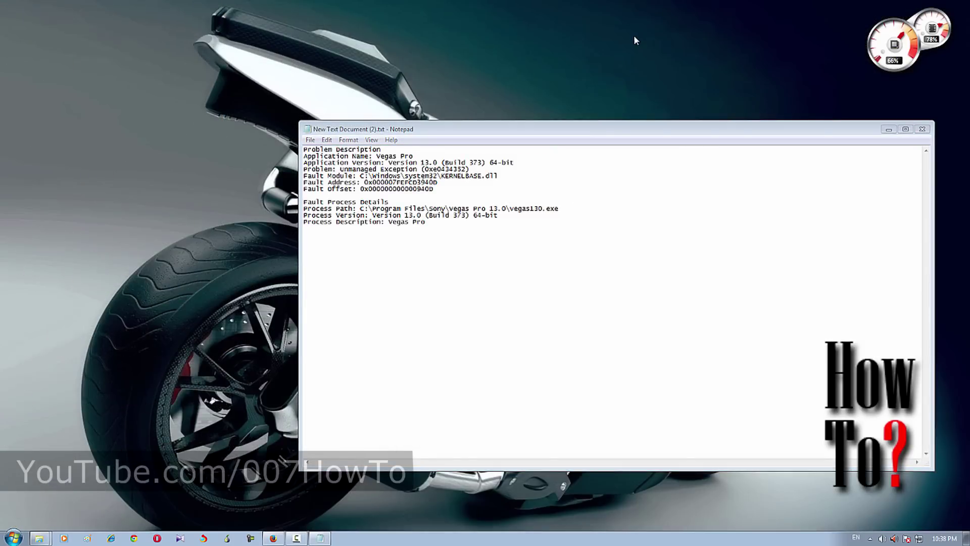
left_click(36, 539)
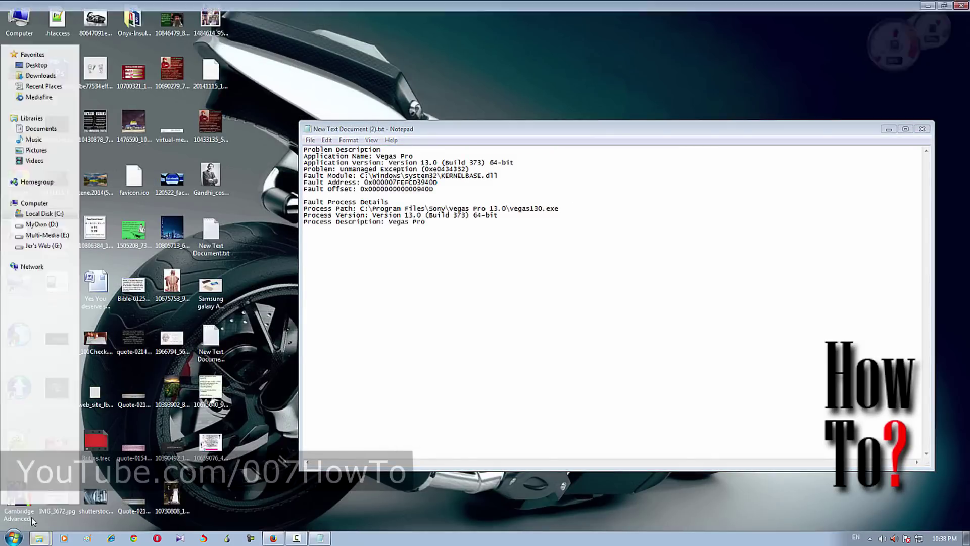
left_click(120, 118)
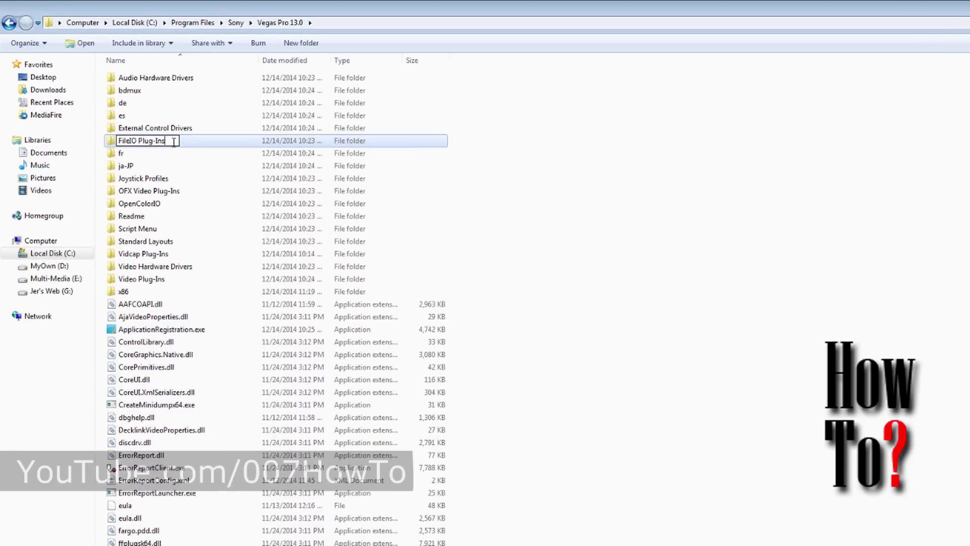
key("Return")
left_click(562, 369)
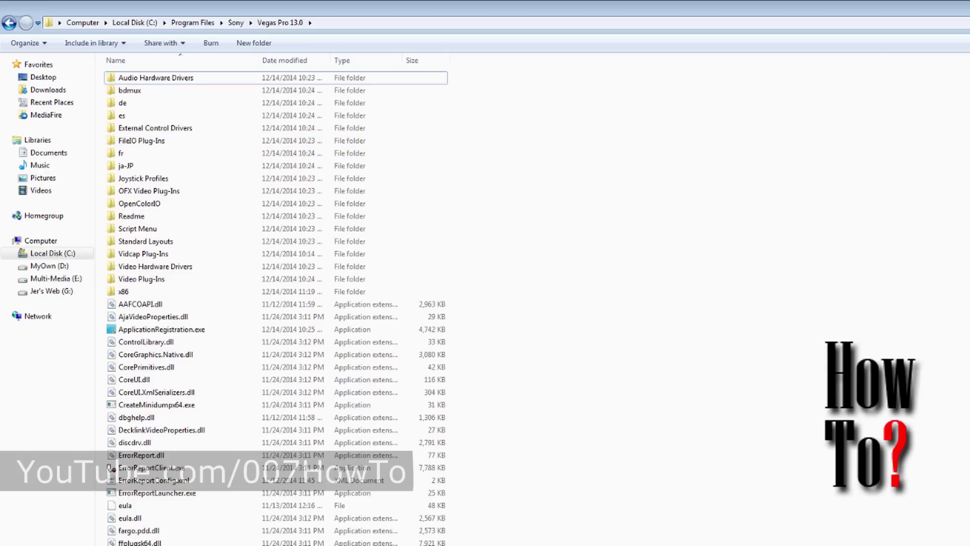
key("super")
left_click(89, 339)
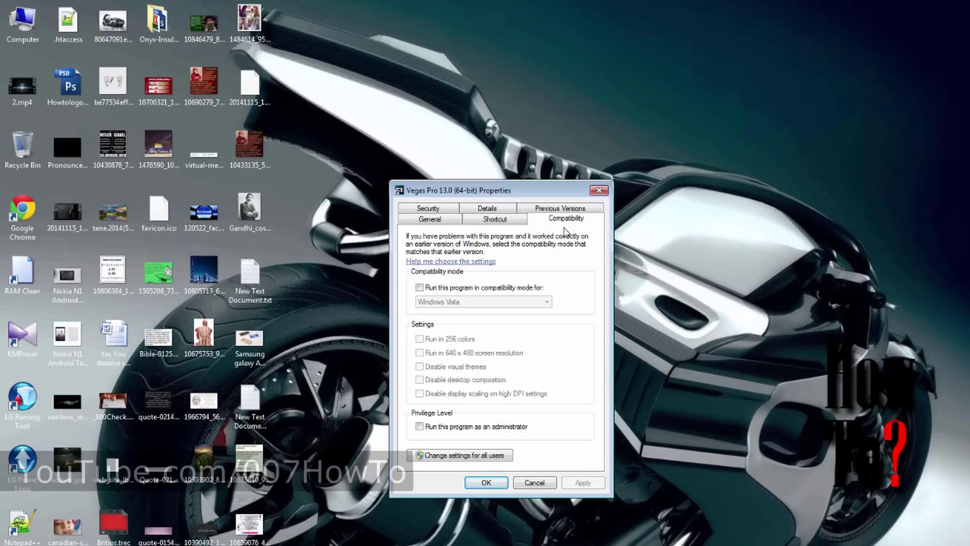
- Tick 'Run this program in compatibility mode', review the Windows versions, untick it, and close Properties
left_click(421, 288)
left_click(484, 302)
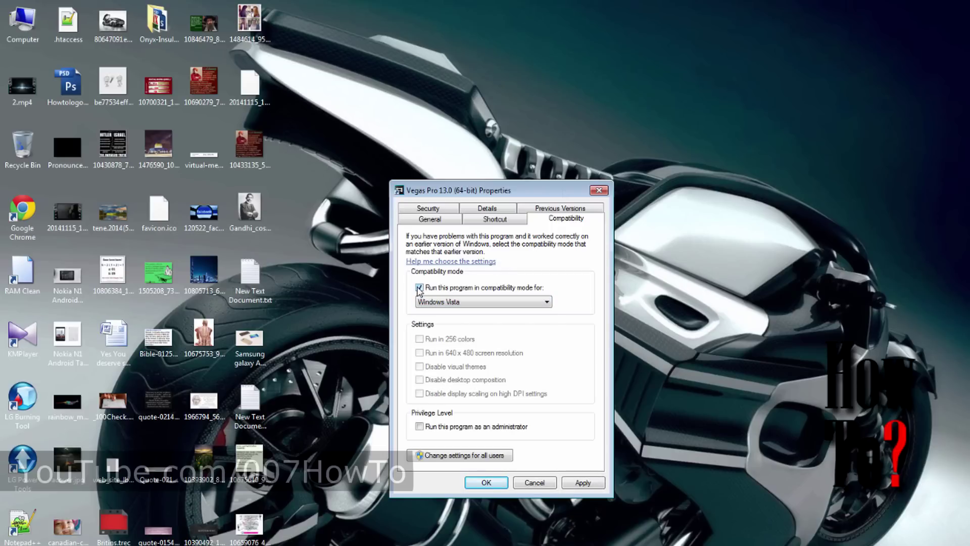
left_click(420, 289)
left_click(600, 190)
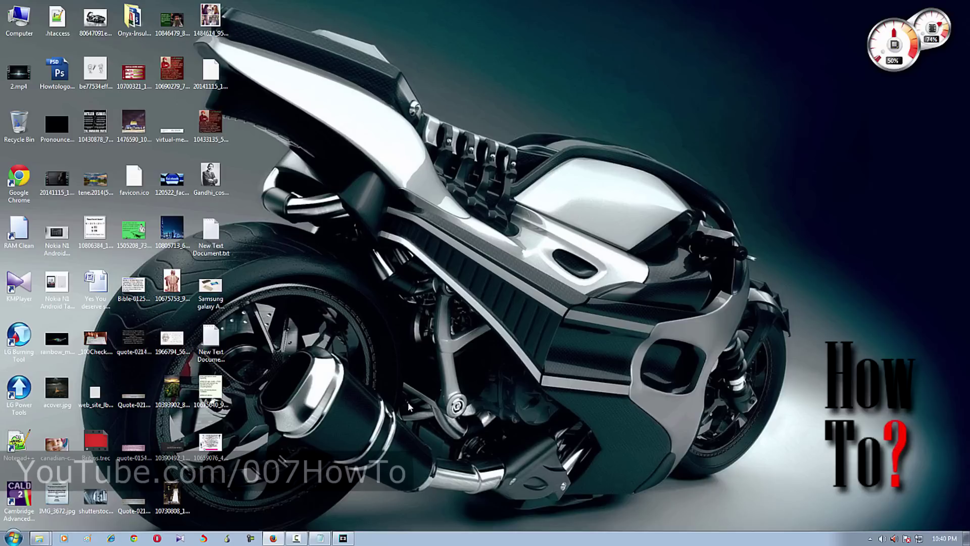
left_click(342, 539)
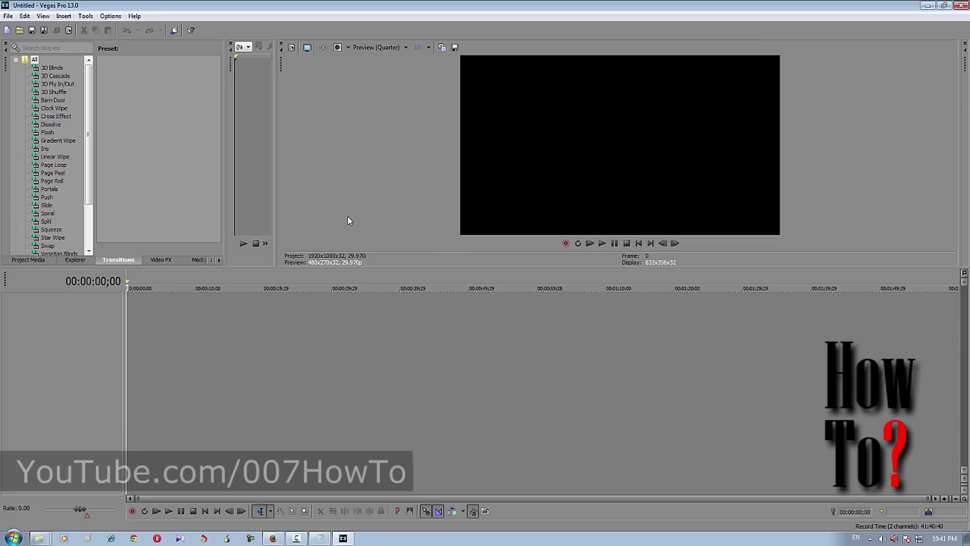
left_click_drag(89, 151, 93, 199)
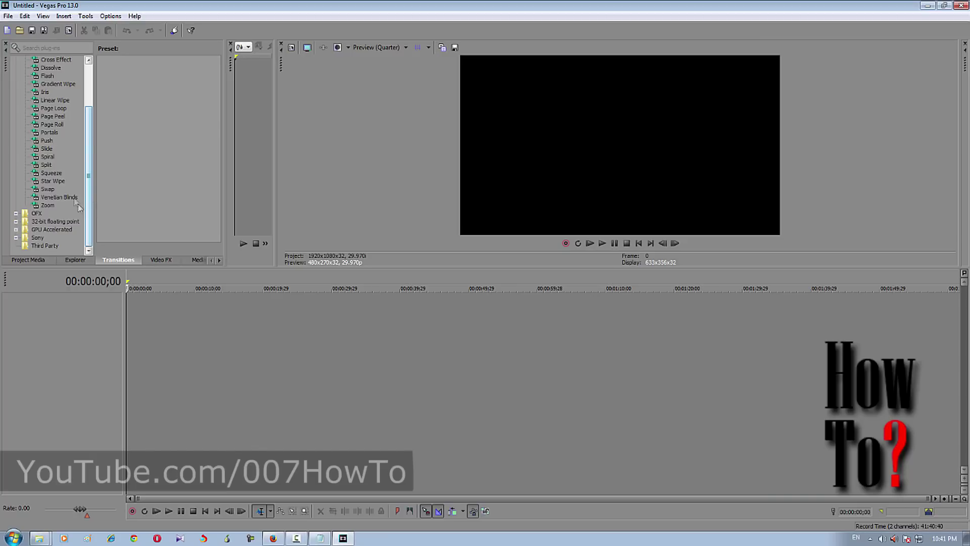
- Open the program settings menu over Vegas Pro's empty untitled project
left_click(110, 15)
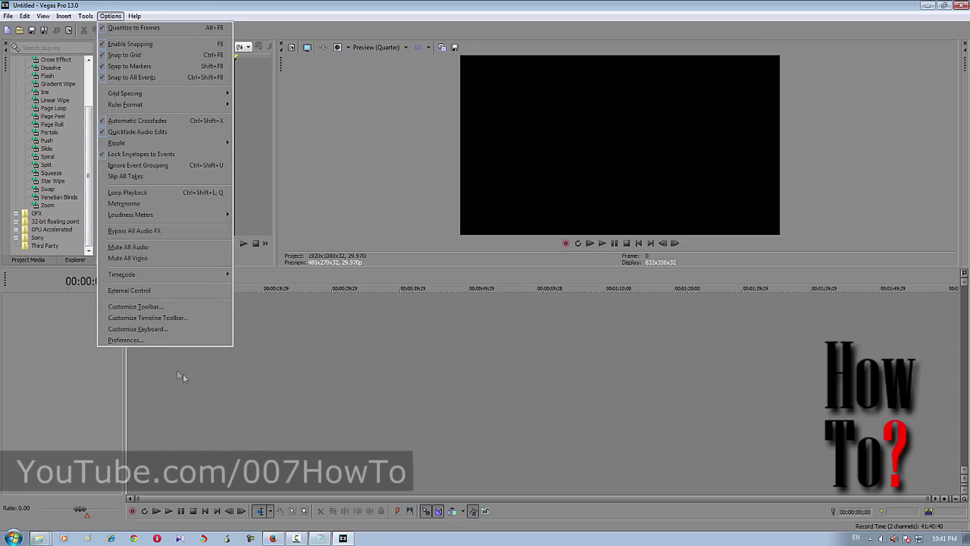
left_click(139, 341)
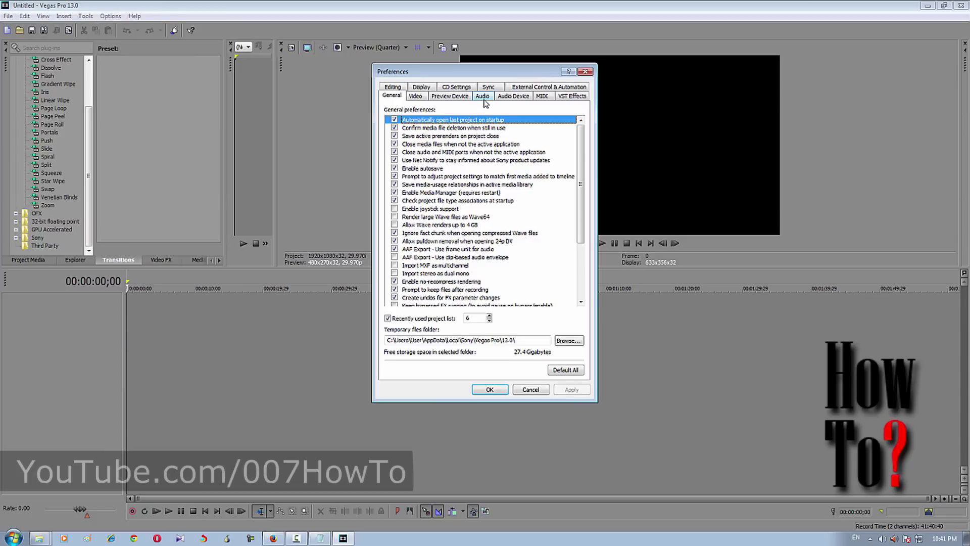
left_click(416, 97)
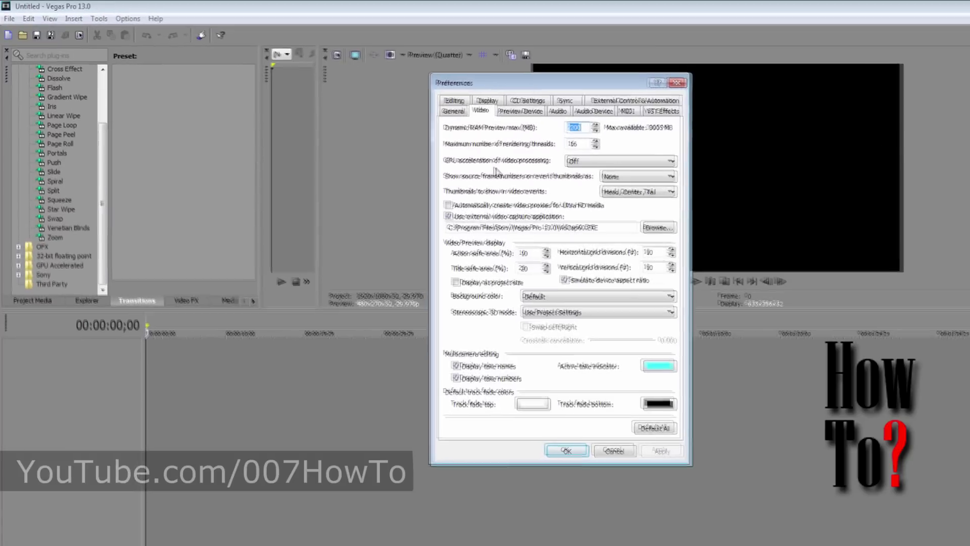
left_click(583, 162)
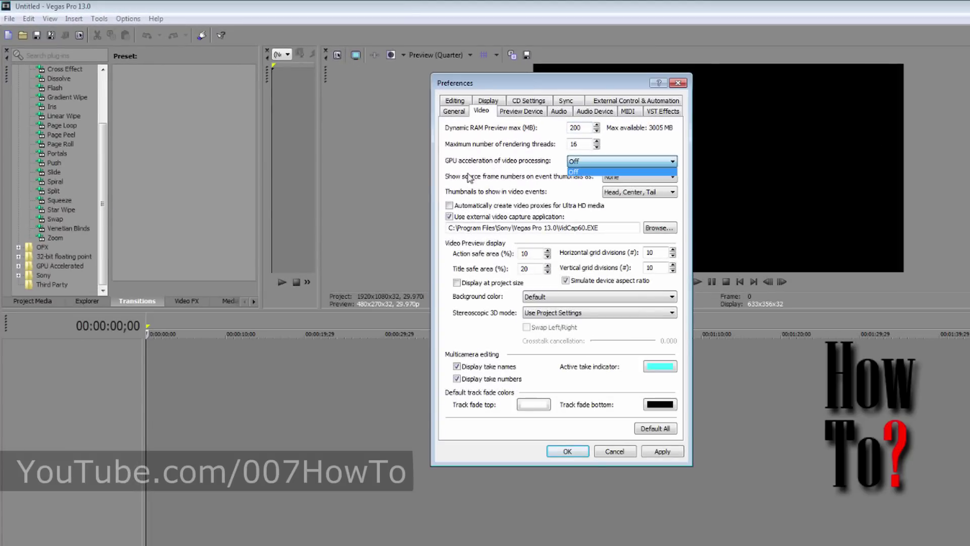
left_click(470, 177)
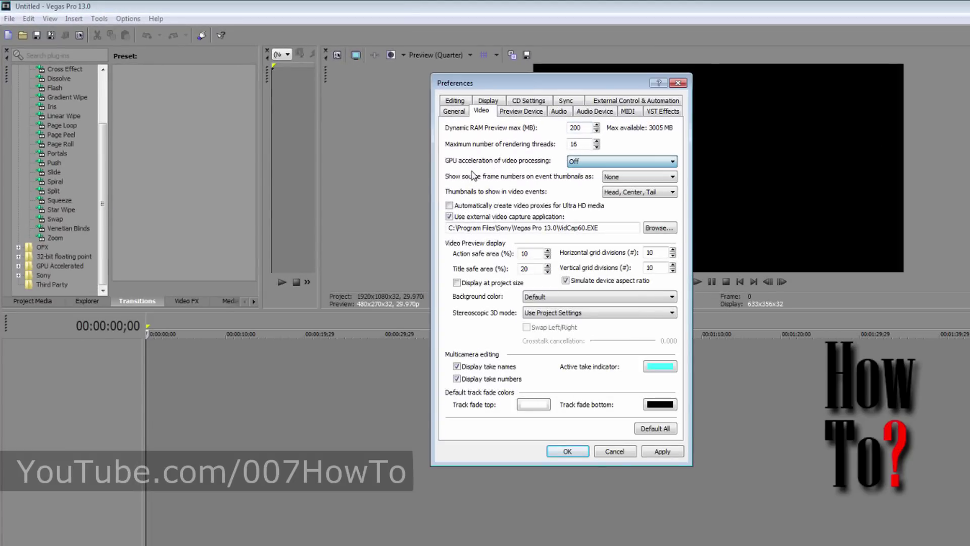